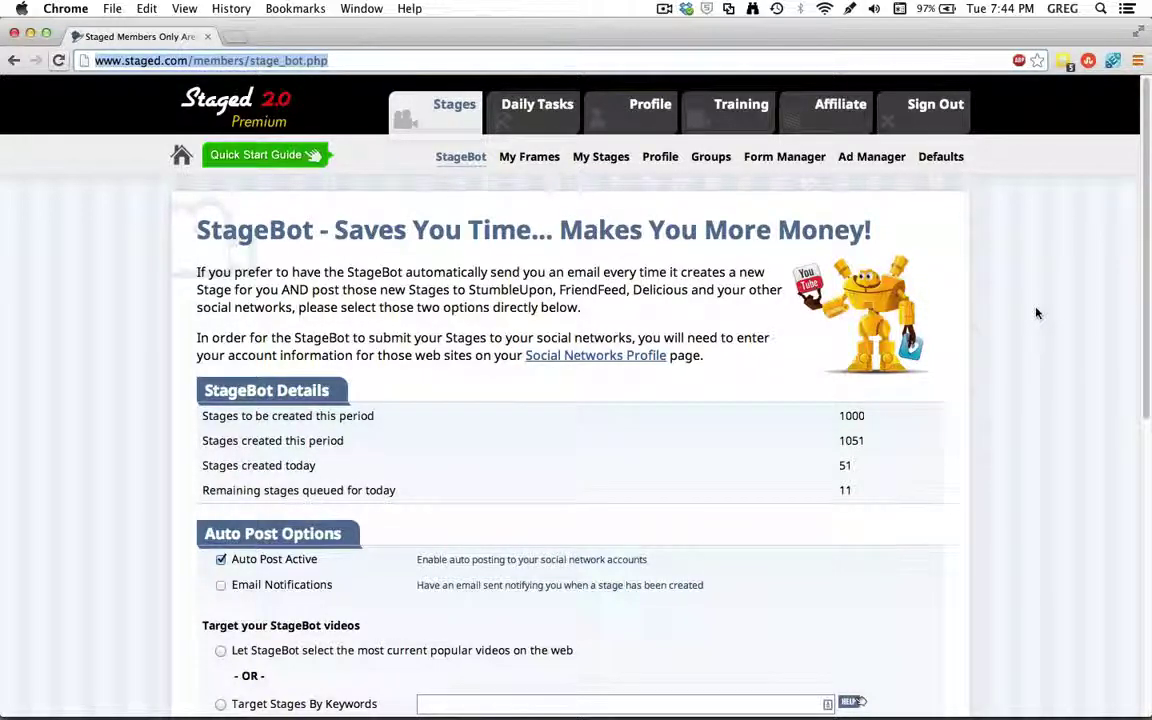
Visit the member dashboard and the created stages list, then return to StageBot settings.
{"action": "scroll", "coordinate": [1030, 345], "scroll_direction": "down", "scroll_amount": 2}
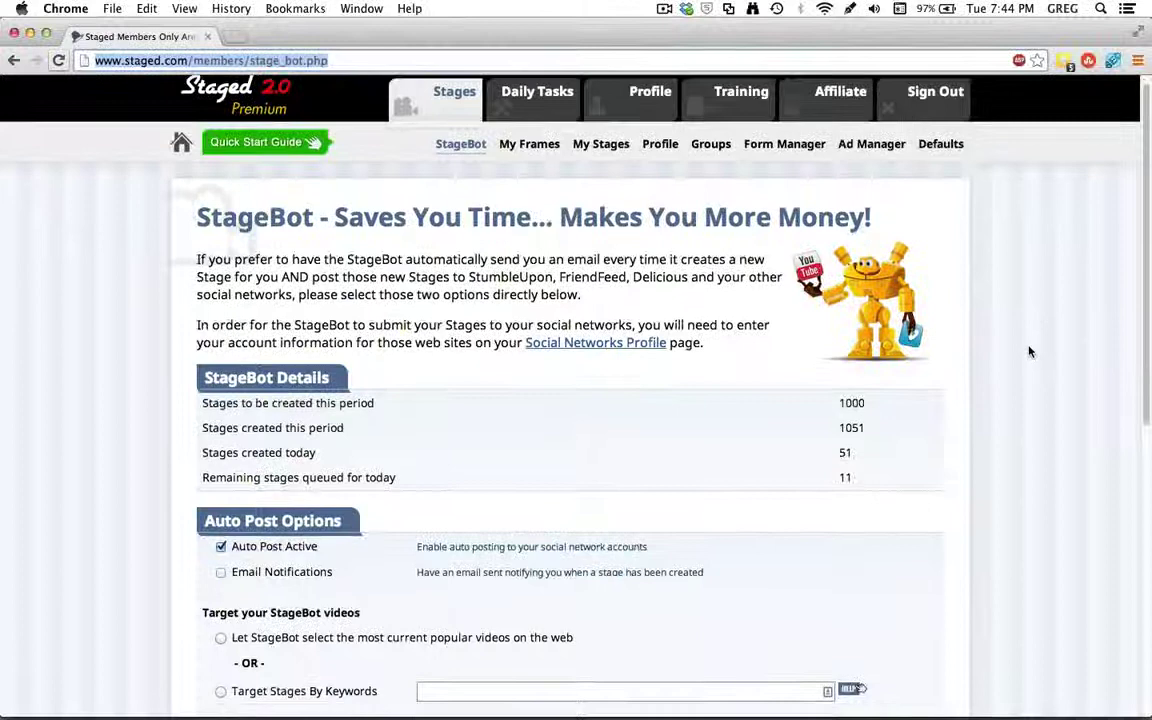
{"action": "scroll", "coordinate": [1030, 349], "scroll_direction": "up", "scroll_amount": 2}
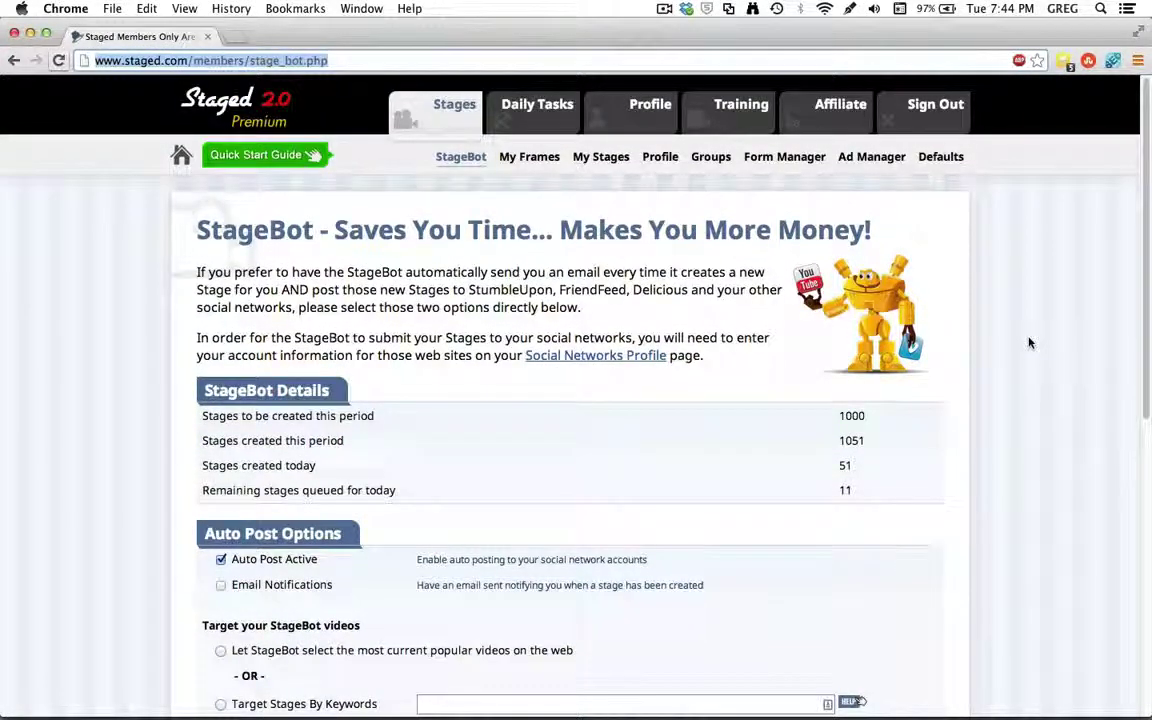
{"action": "left_click", "coordinate": [178, 153]}
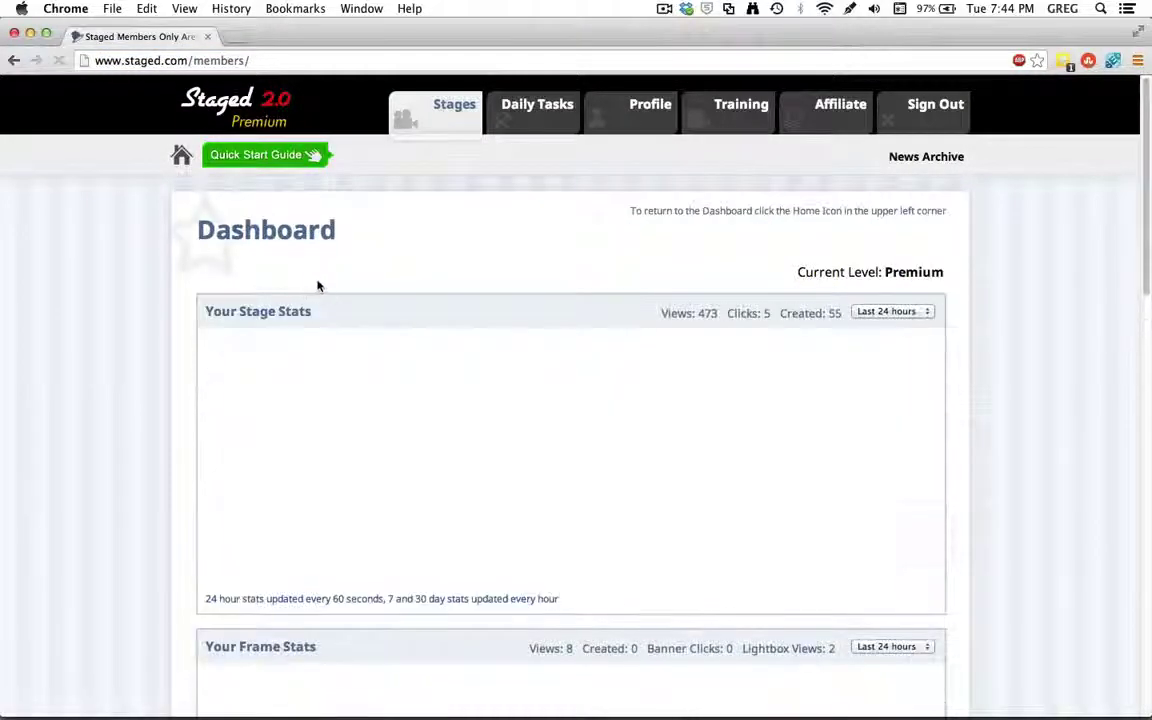
{"action": "left_click", "coordinate": [423, 121]}
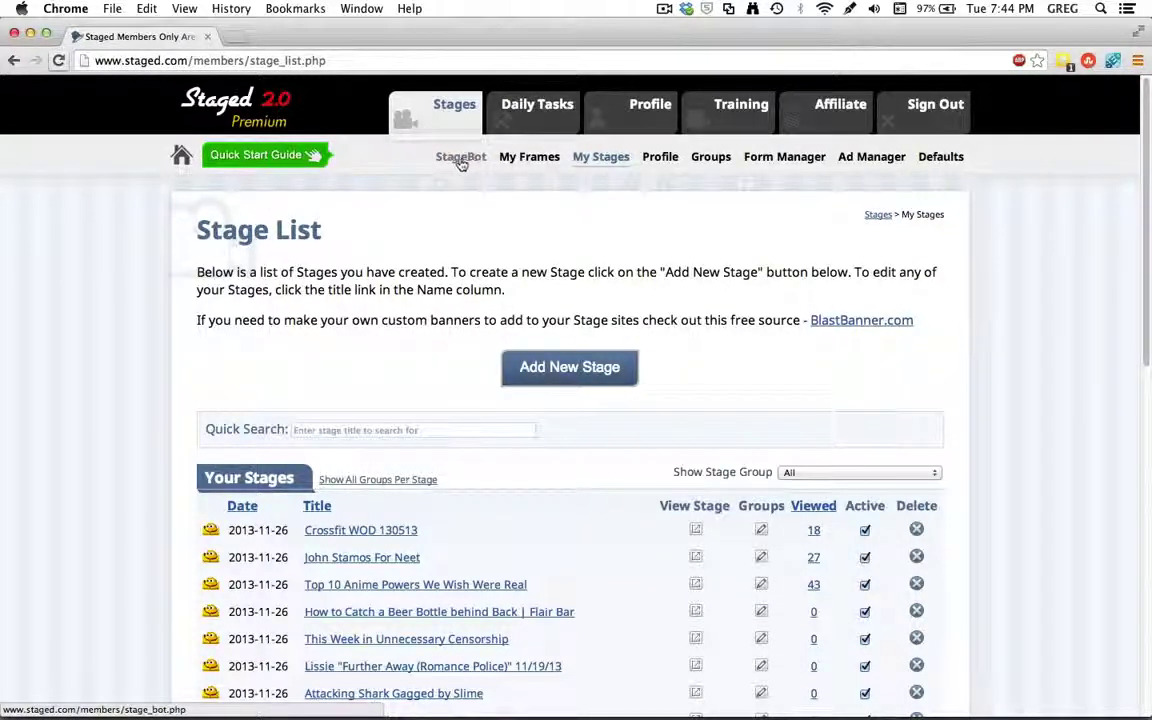
{"action": "left_click", "coordinate": [460, 158]}
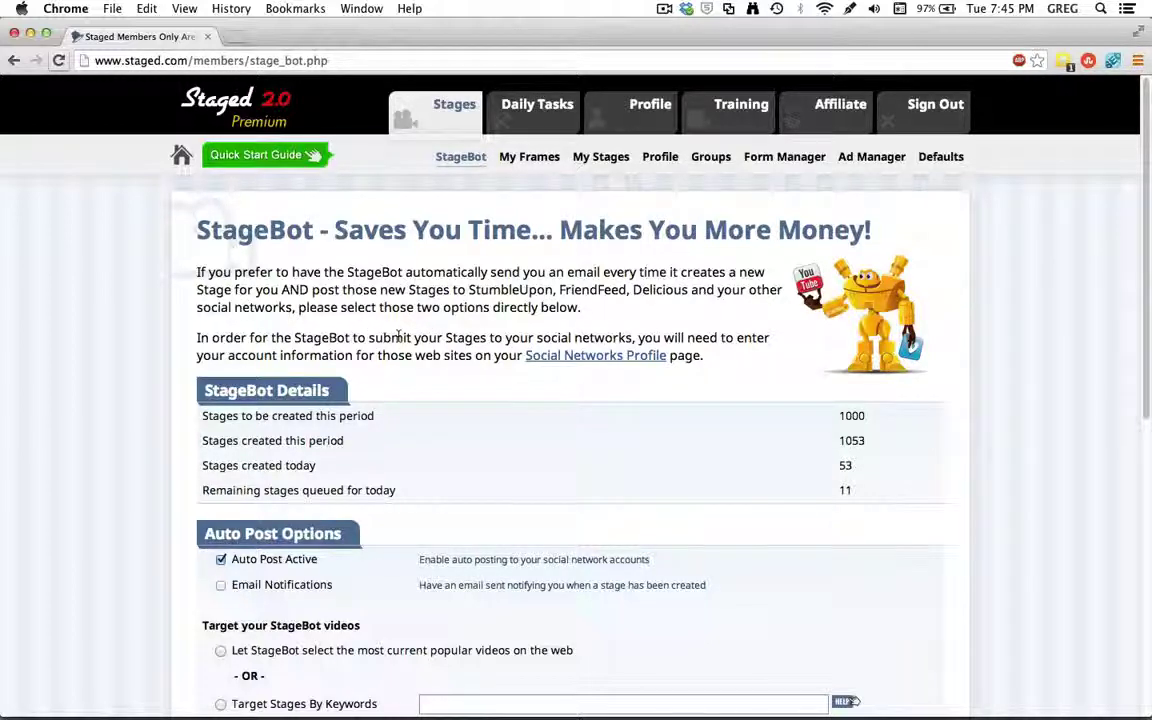
Review the StageBot settings and leave the video Category list with nothing selected.
{"action": "scroll", "coordinate": [610, 478], "scroll_direction": "down", "scroll_amount": 1}
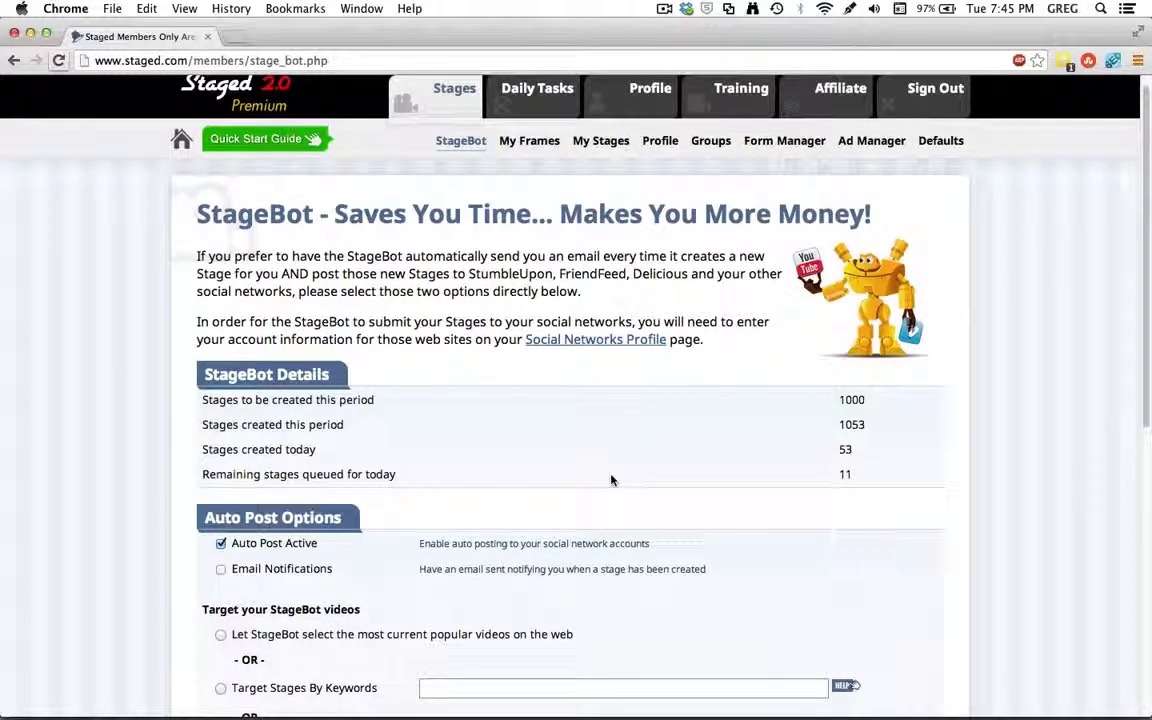
{"action": "scroll", "coordinate": [634, 427], "scroll_direction": "down", "scroll_amount": 3}
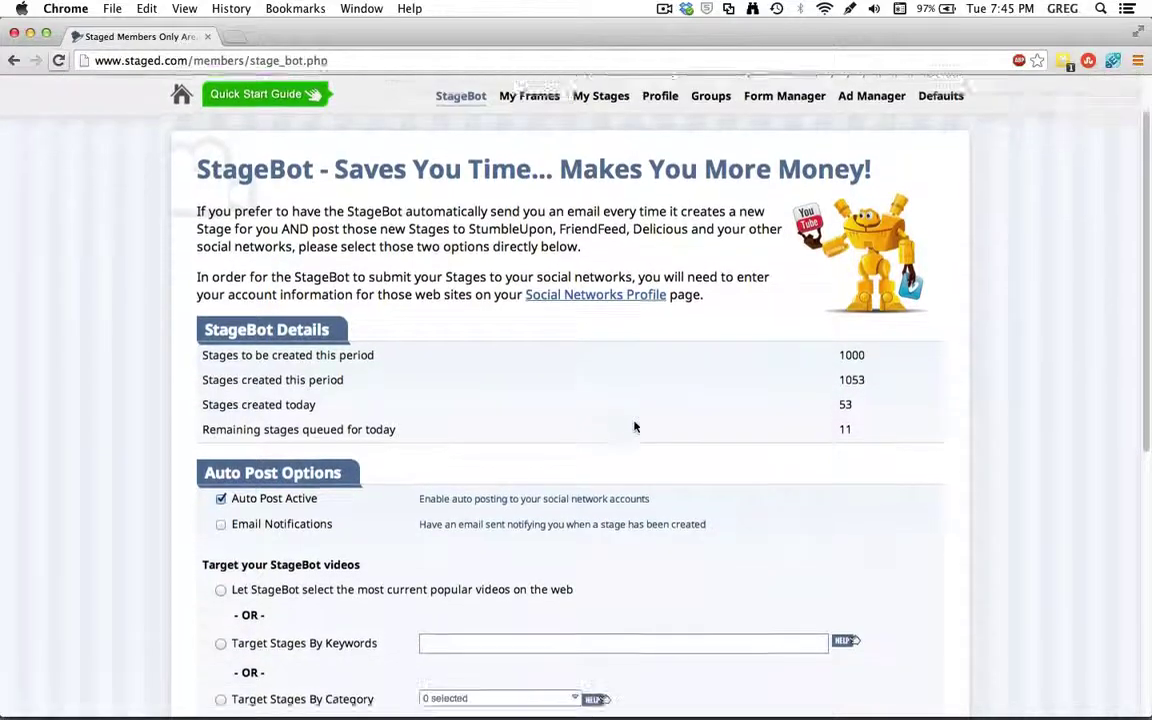
{"action": "scroll", "coordinate": [634, 427], "scroll_direction": "down", "scroll_amount": 2}
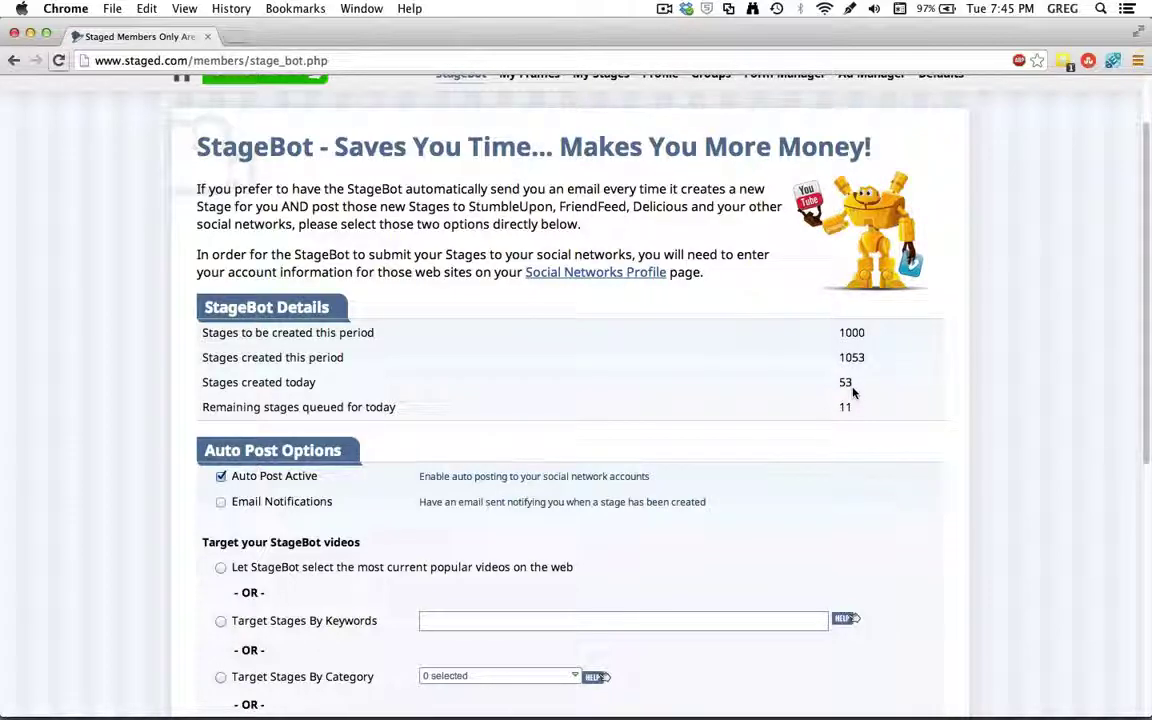
{"action": "scroll", "coordinate": [774, 411], "scroll_direction": "down", "scroll_amount": 2}
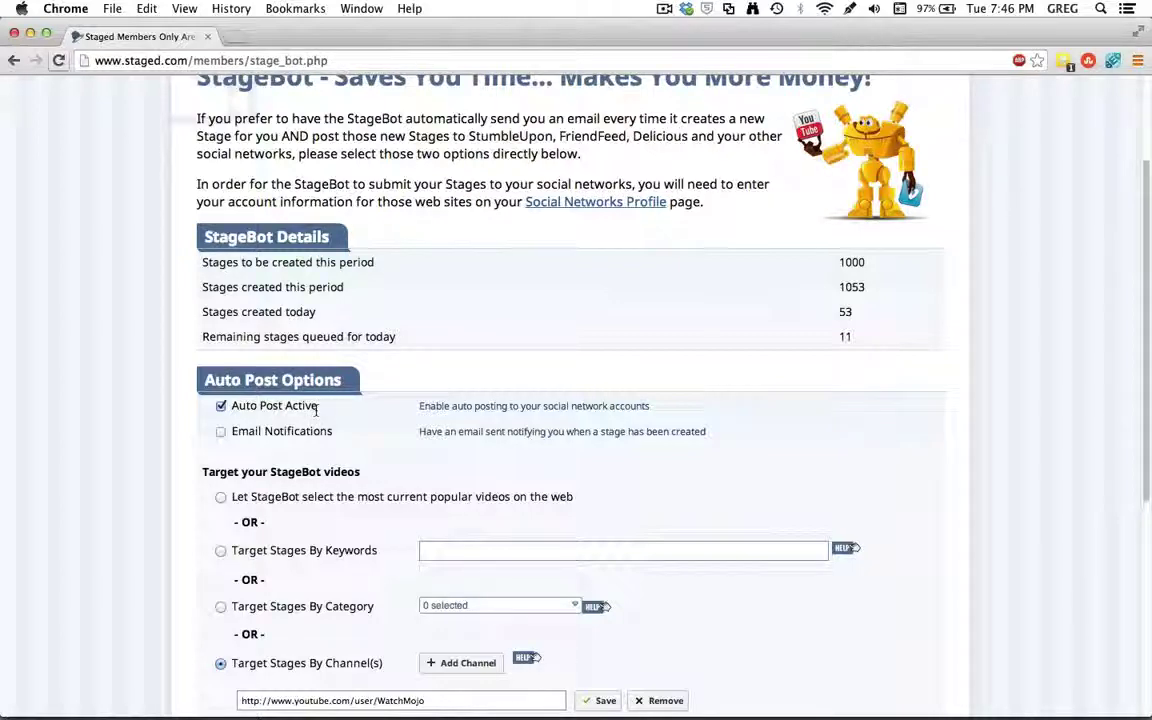
{"action": "scroll", "coordinate": [300, 412], "scroll_direction": "down", "scroll_amount": 1}
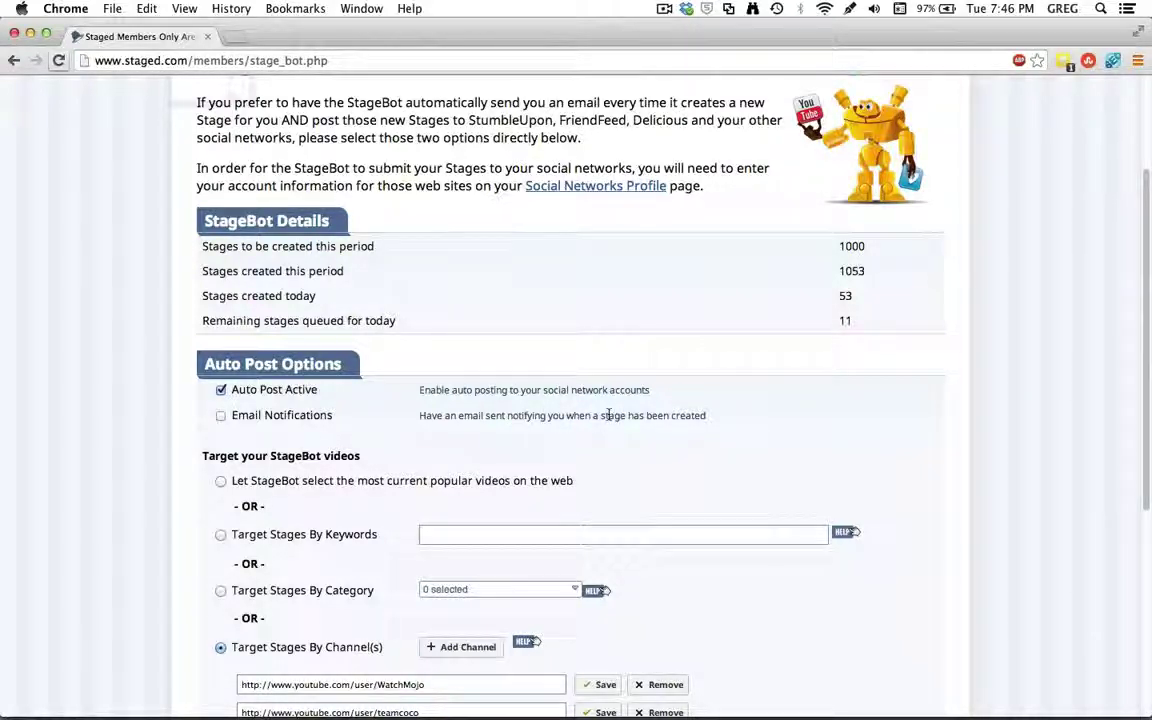
{"action": "scroll", "coordinate": [608, 415], "scroll_direction": "down", "scroll_amount": 1}
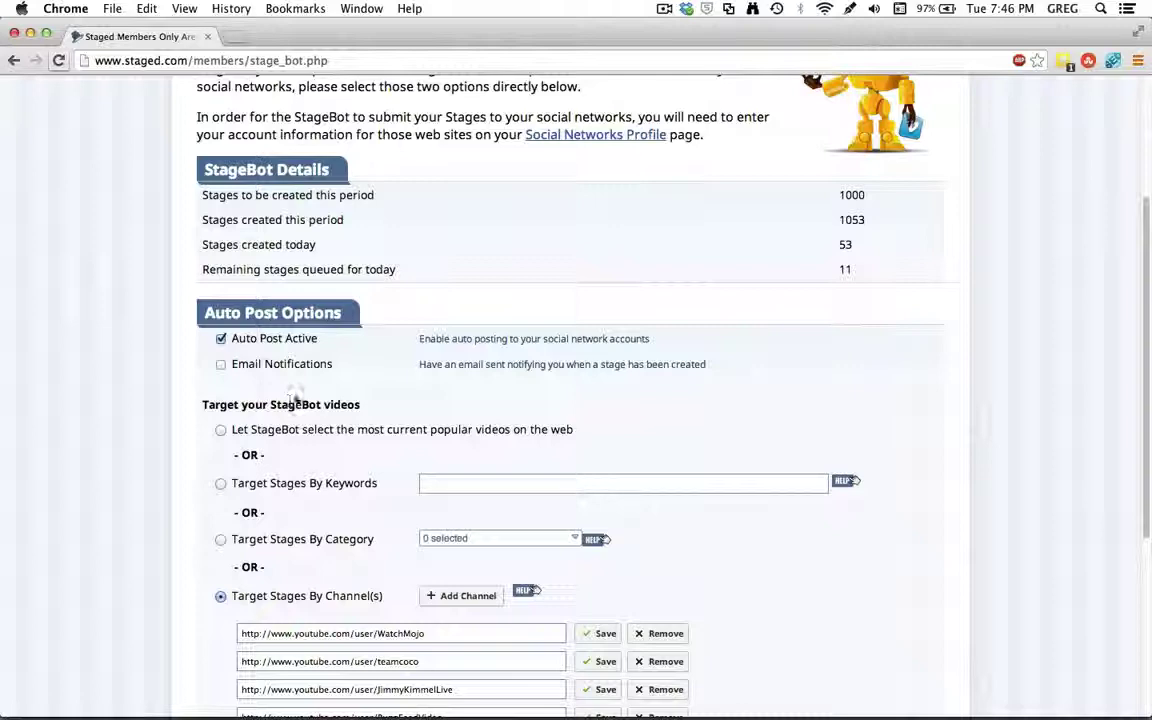
{"action": "scroll", "coordinate": [300, 398], "scroll_direction": "down", "scroll_amount": 2}
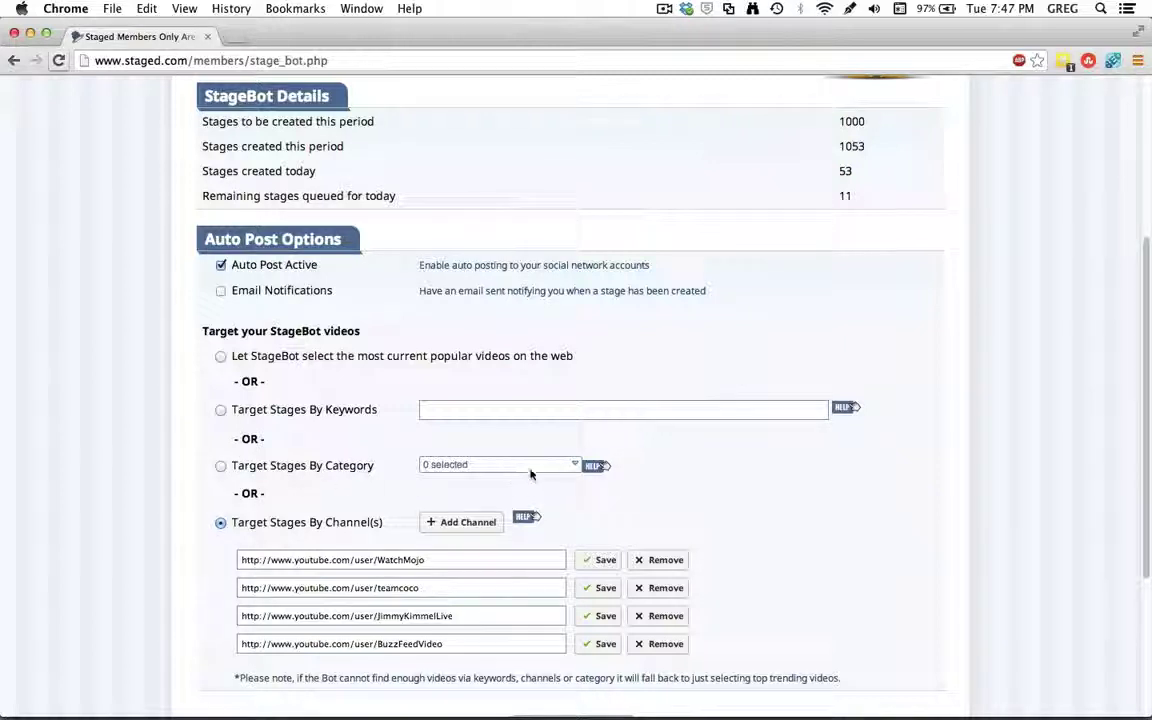
{"action": "left_click", "coordinate": [576, 465]}
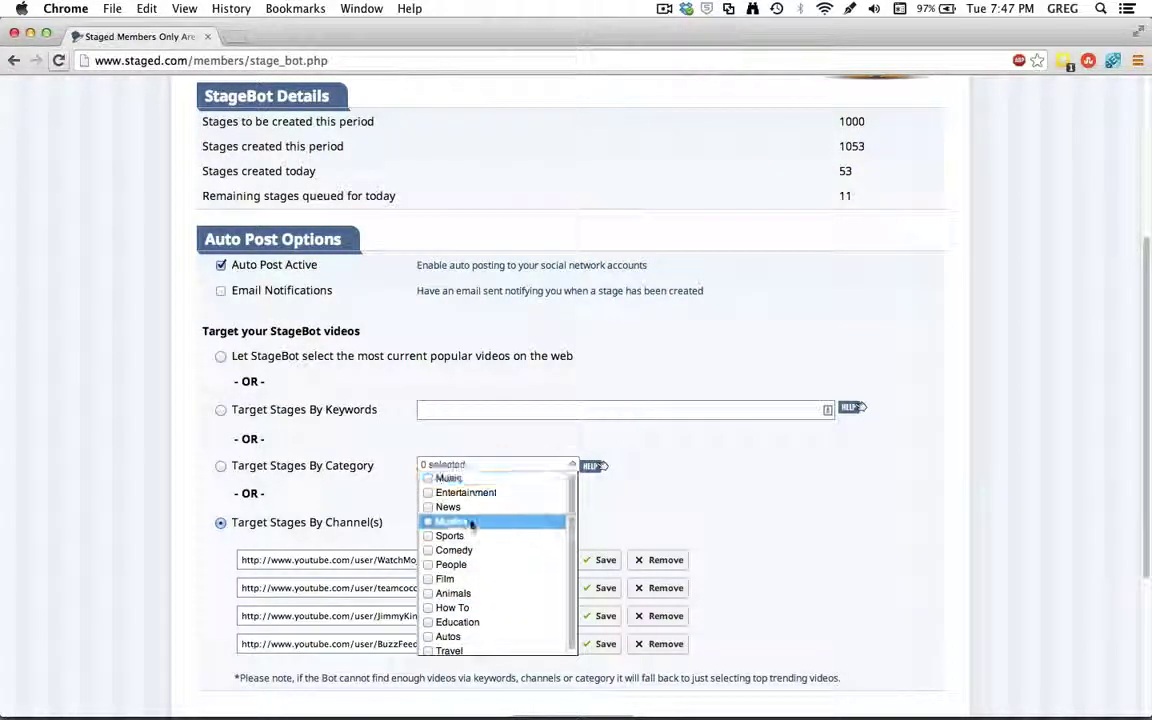
{"action": "left_click", "coordinate": [484, 446]}
{"action": "scroll", "coordinate": [352, 470], "scroll_direction": "down", "scroll_amount": 2}
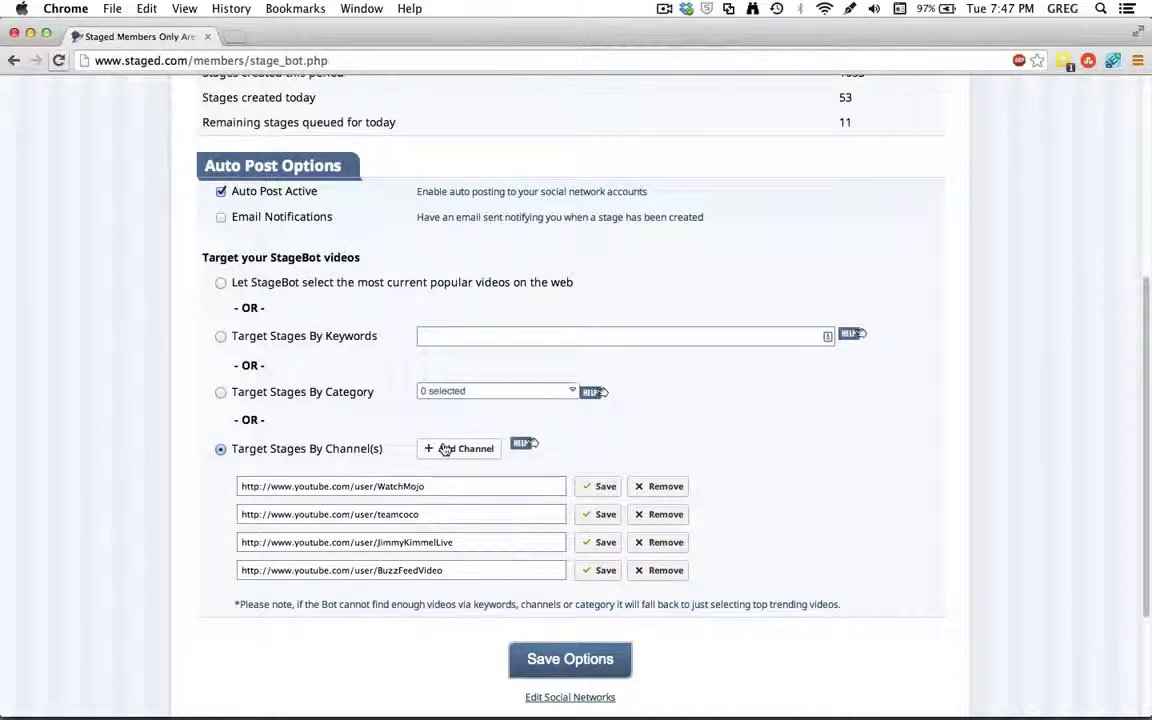
Load the YouTube home page in a new browser tab.
{"action": "key", "text": "super+t"}
{"action": "type", "text": "youtube.com"}
{"action": "key", "text": "Return"}
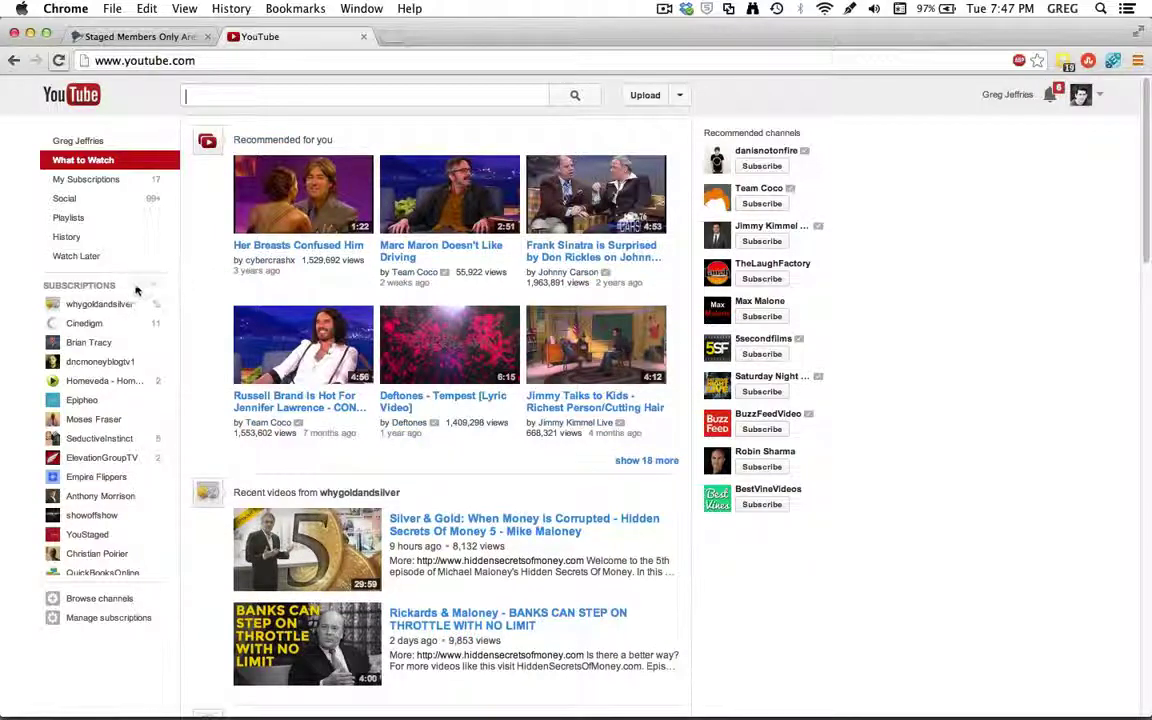
Copy the whygoldandsilver channel's link address from YouTube and return to the Staged tab.
{"action": "left_click", "coordinate": [104, 305]}
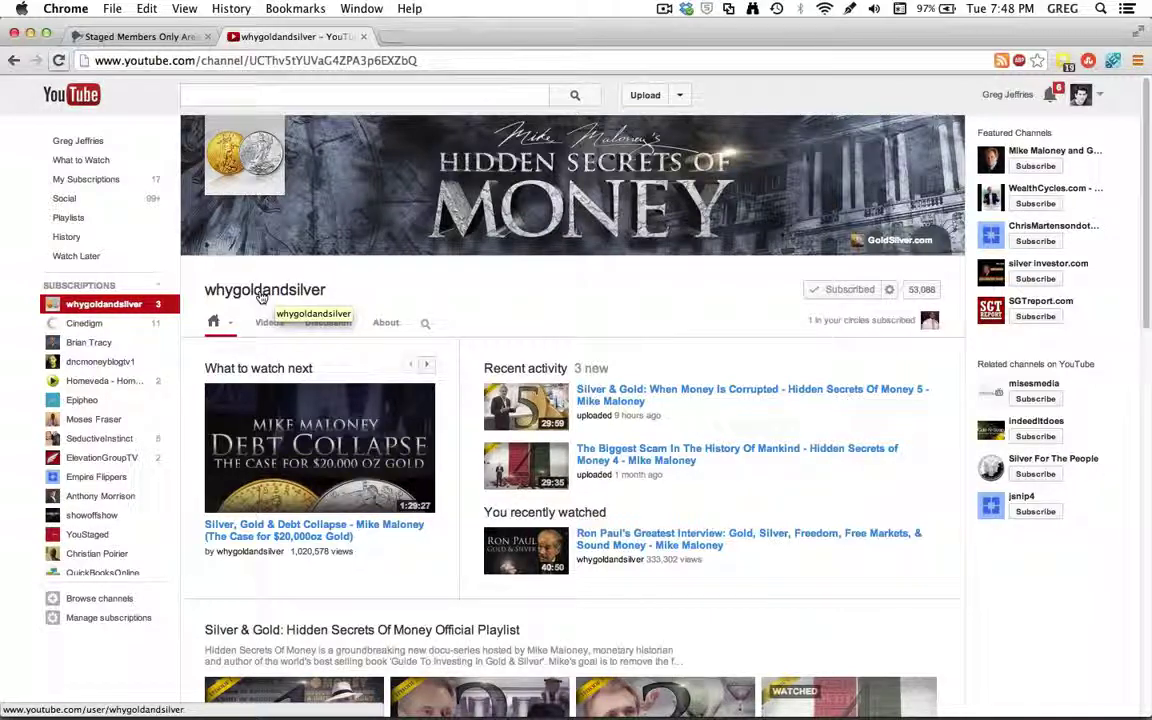
{"action": "right_click", "coordinate": [260, 293]}
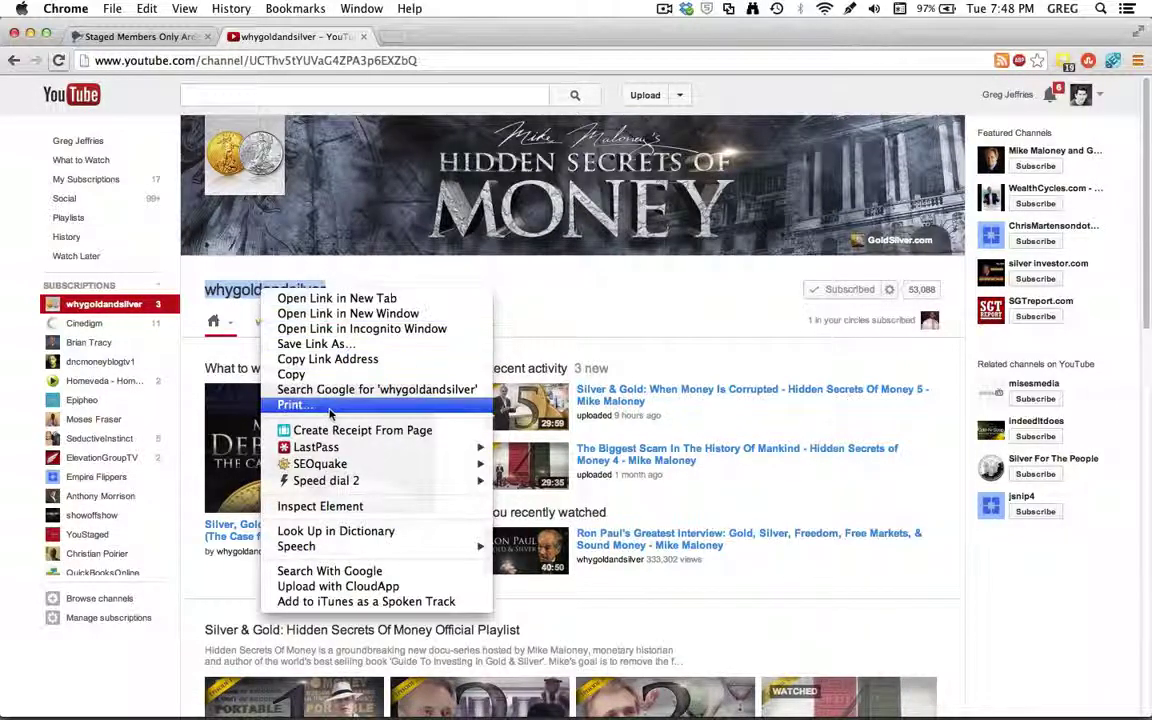
{"action": "left_click", "coordinate": [323, 360]}
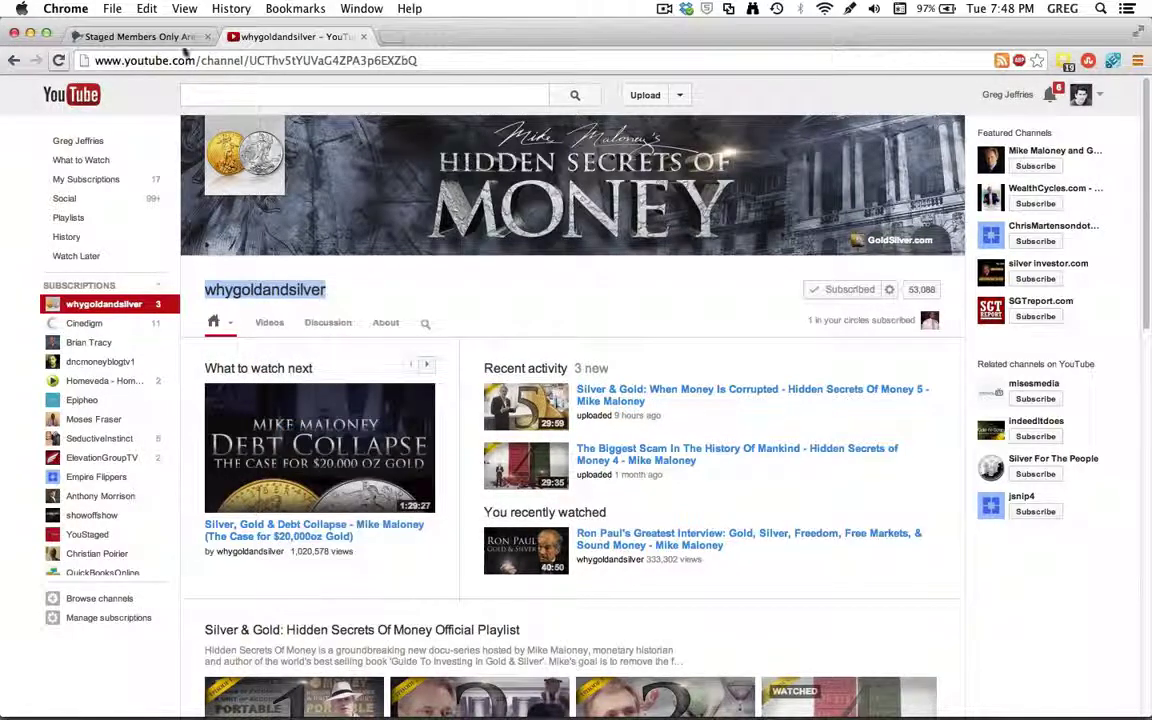
{"action": "left_click", "coordinate": [140, 37]}
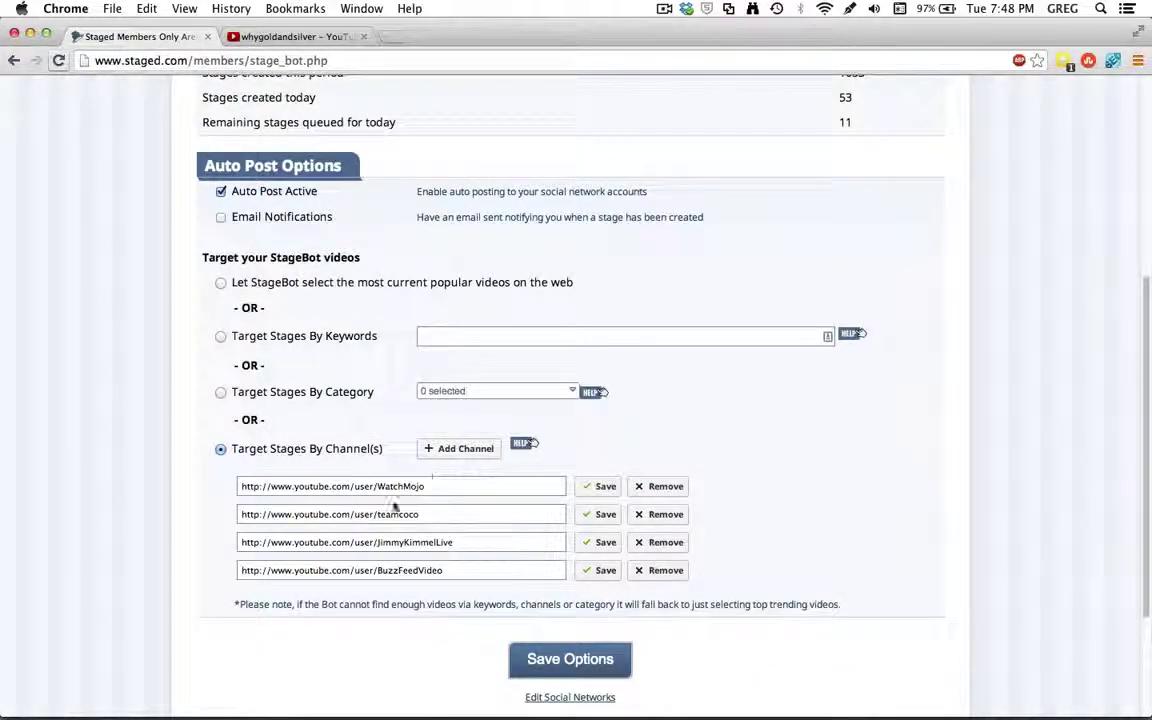
Try pasting the copied link over the WatchMojo URL, undo it, then save the StageBot options.
{"action": "left_click_drag", "start_coordinate": [430, 486], "coordinate": [229, 483]}
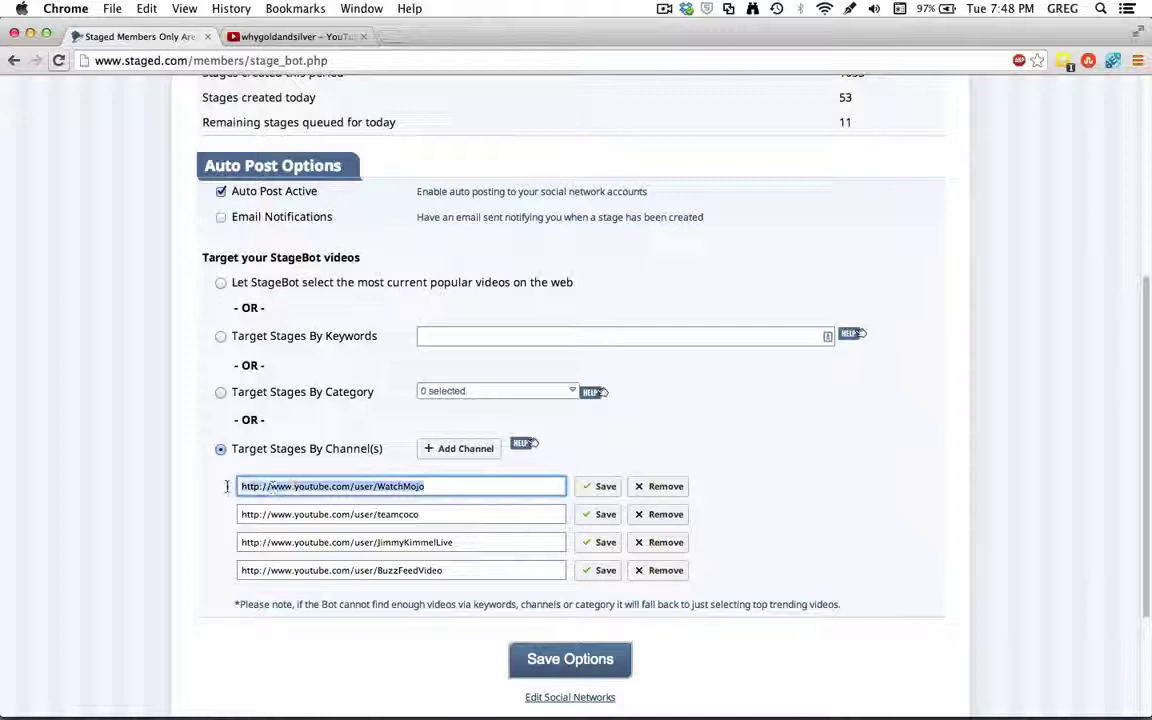
{"action": "key", "text": "super+v"}
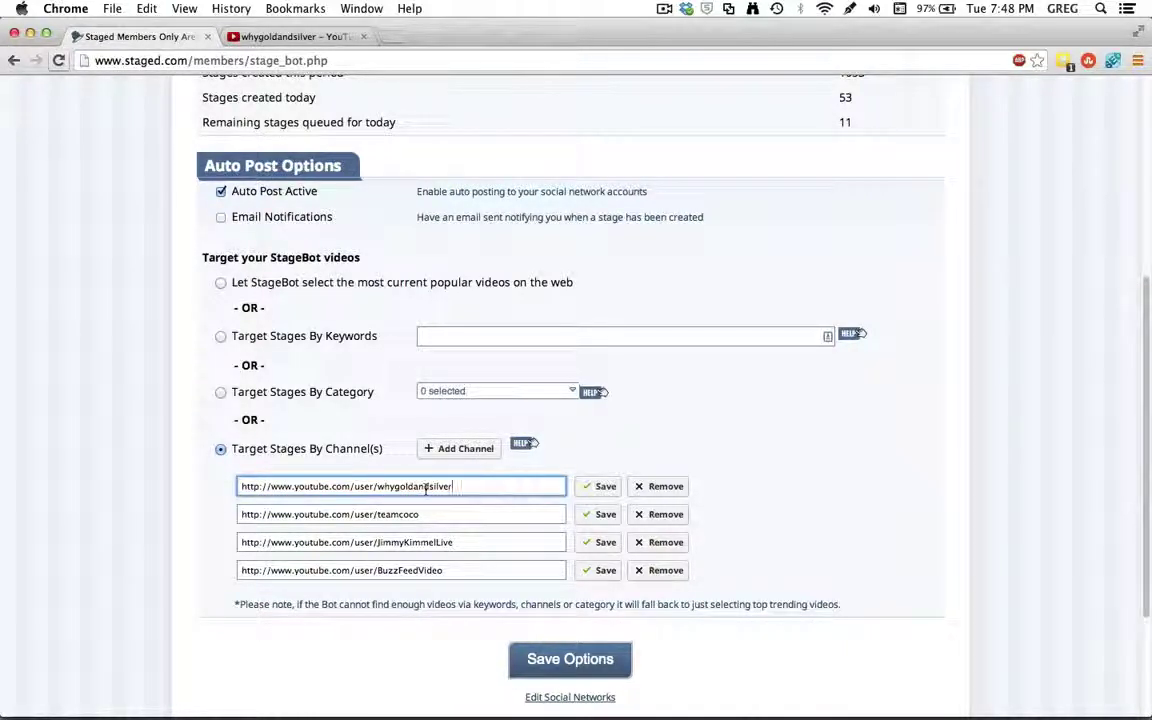
{"action": "key", "text": "super+z"}
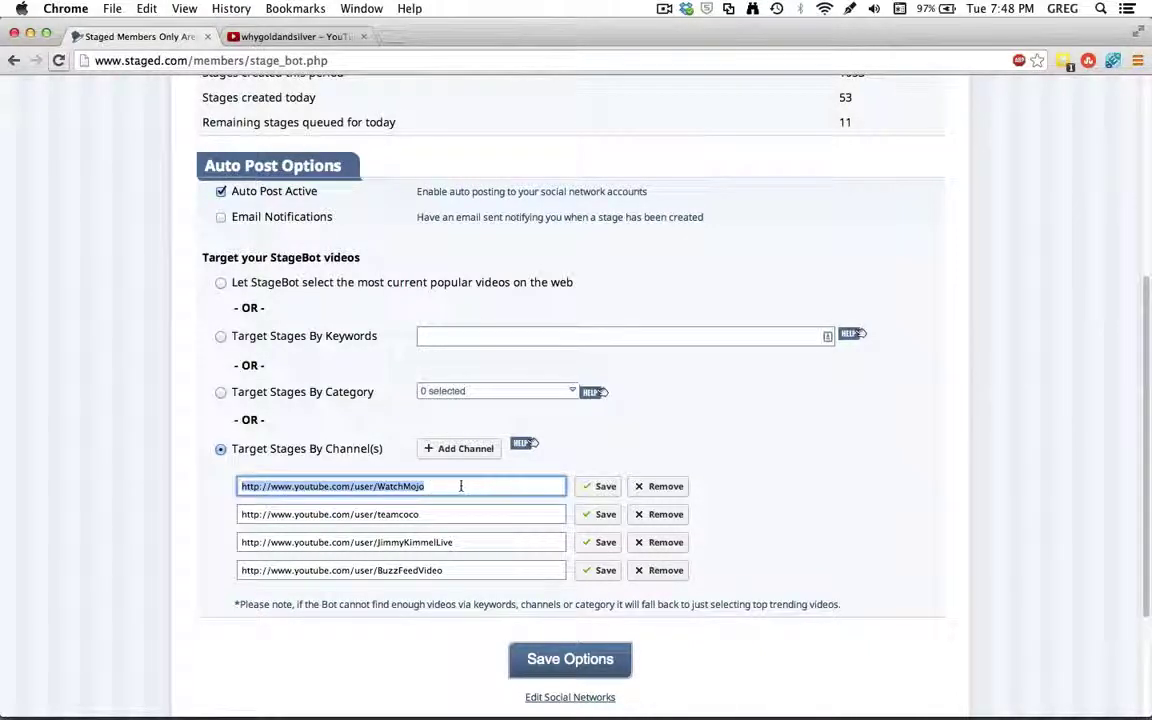
{"action": "scroll", "coordinate": [503, 518], "scroll_direction": "down", "scroll_amount": 1}
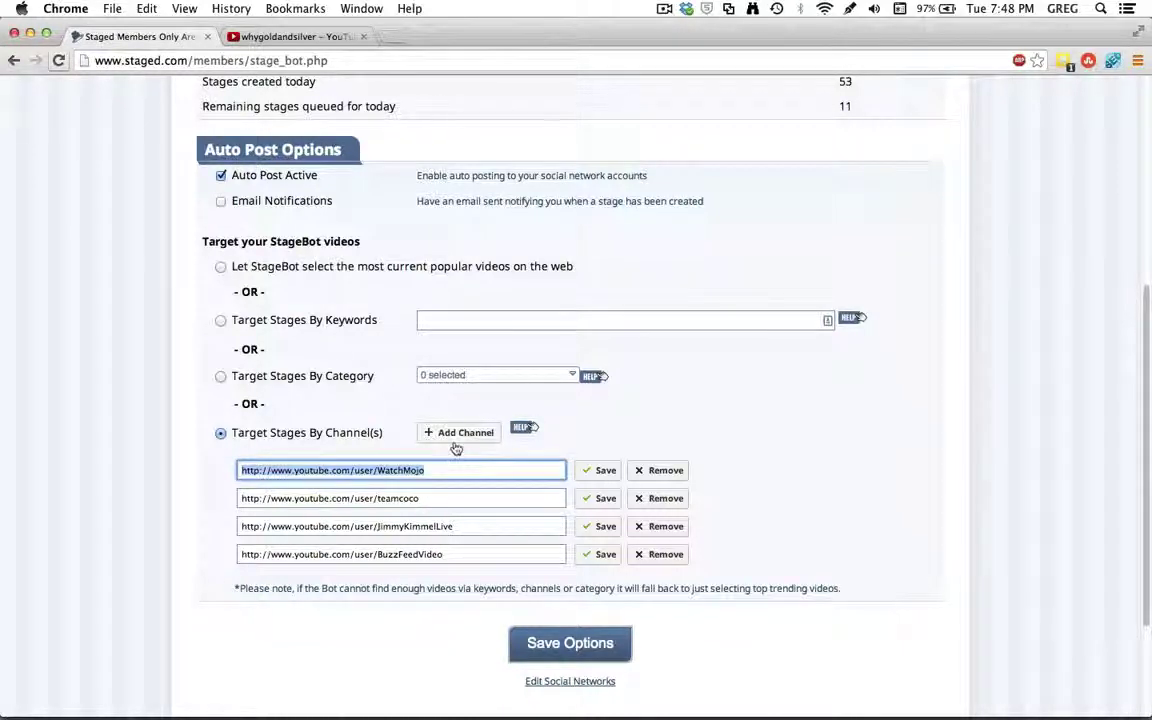
{"action": "left_click", "coordinate": [569, 643]}
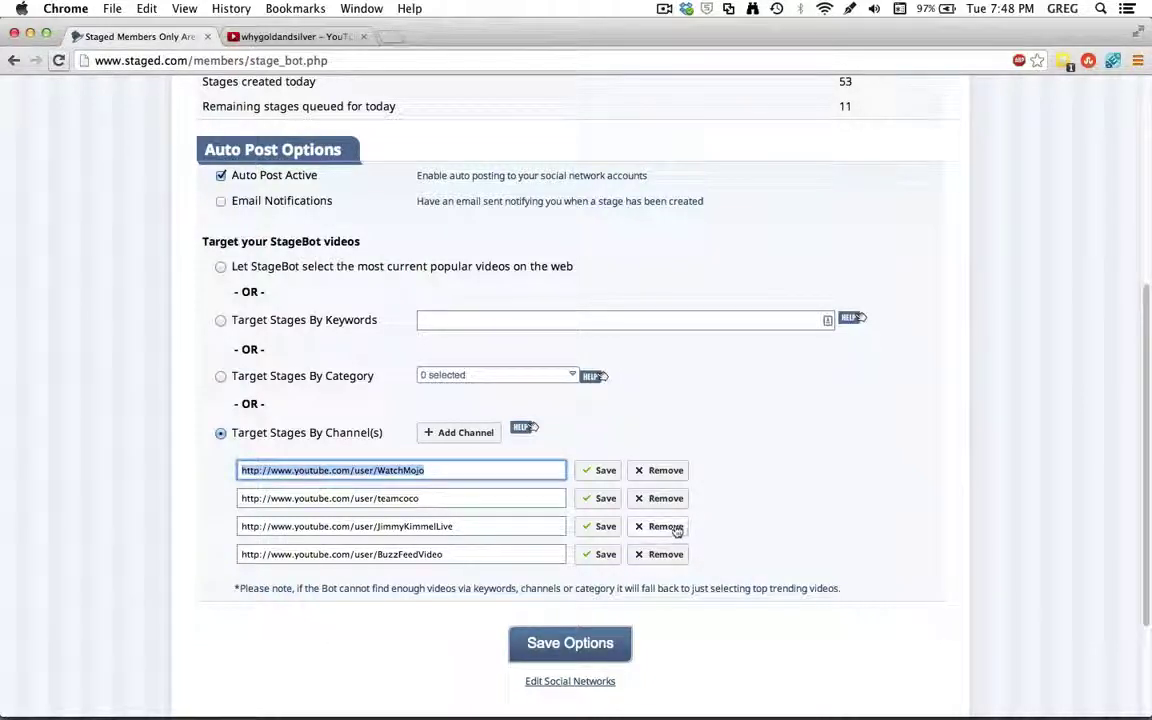
{"action": "left_click", "coordinate": [567, 641]}
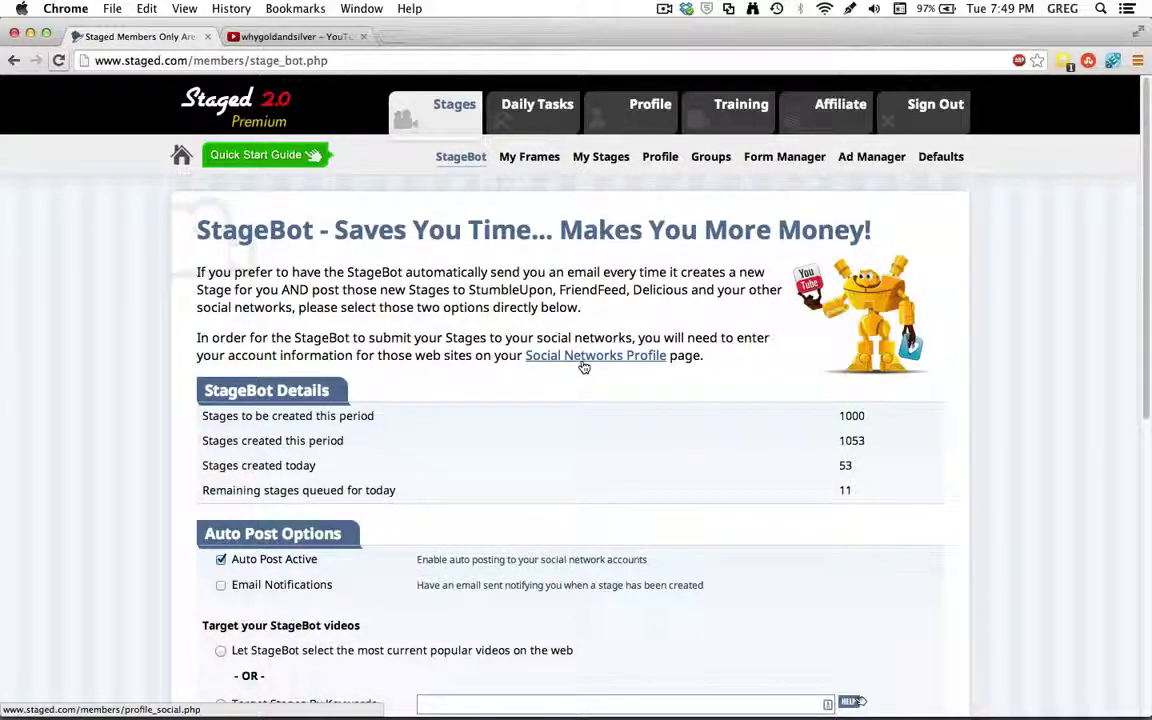
{"action": "scroll", "coordinate": [612, 420], "scroll_direction": "down", "scroll_amount": 1}
{"action": "scroll", "coordinate": [613, 423], "scroll_direction": "down", "scroll_amount": 3}
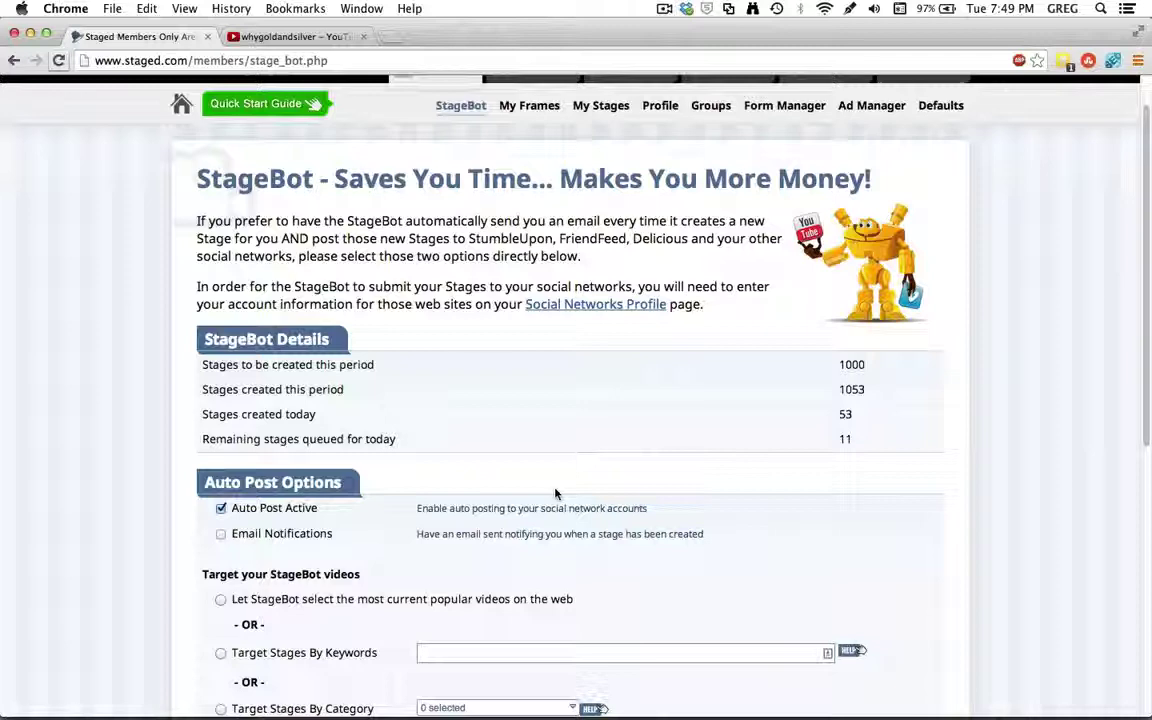
{"action": "scroll", "coordinate": [556, 493], "scroll_direction": "down", "scroll_amount": 3}
{"action": "scroll", "coordinate": [601, 304], "scroll_direction": "up", "scroll_amount": 2}
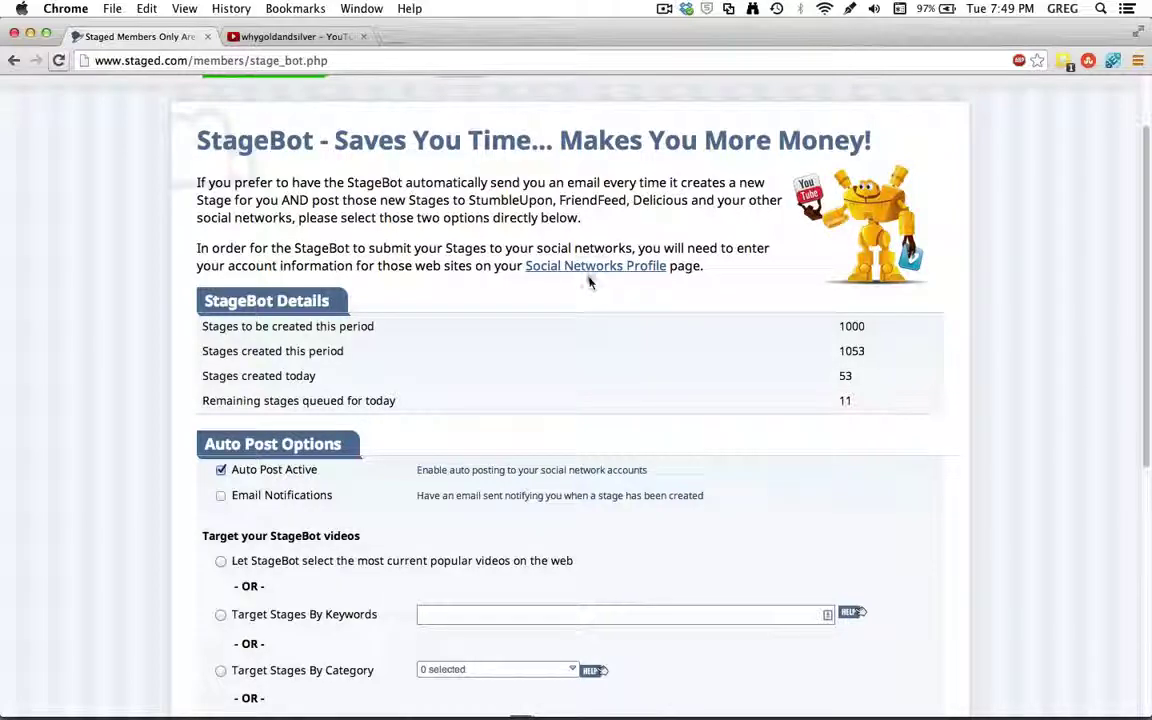
Scroll through the StageBot details: 1000 stages planned, 1053 created, 53 today, 11 queued.
{"action": "scroll", "coordinate": [694, 483], "scroll_direction": "down", "scroll_amount": 9}
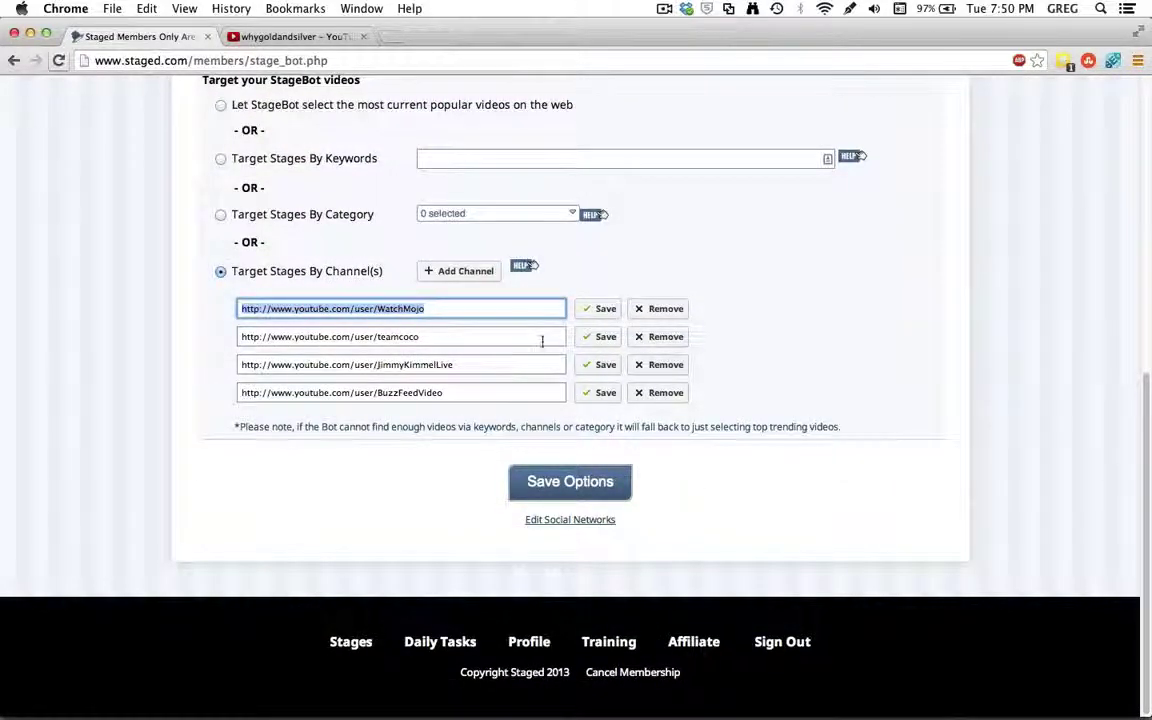
{"action": "scroll", "coordinate": [463, 265], "scroll_direction": "up", "scroll_amount": 3}
{"action": "scroll", "coordinate": [496, 383], "scroll_direction": "down", "scroll_amount": 2}
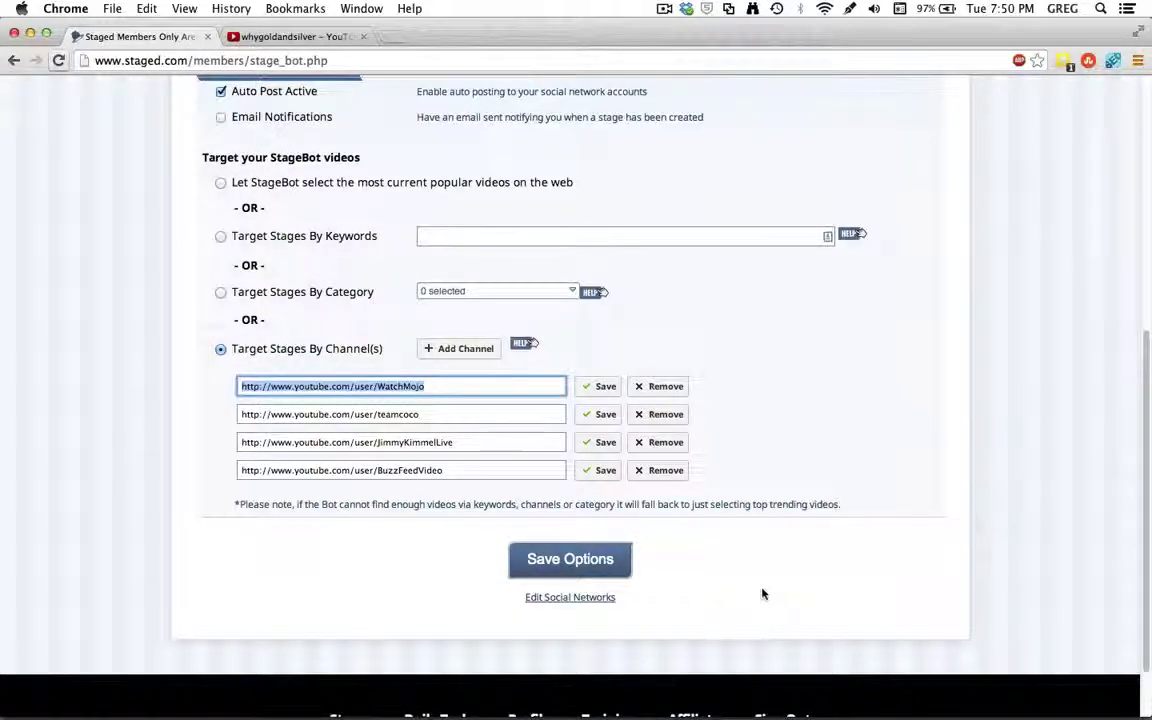
{"action": "scroll", "coordinate": [761, 592], "scroll_direction": "down", "scroll_amount": 2}
{"action": "scroll", "coordinate": [760, 587], "scroll_direction": "up", "scroll_amount": 10}
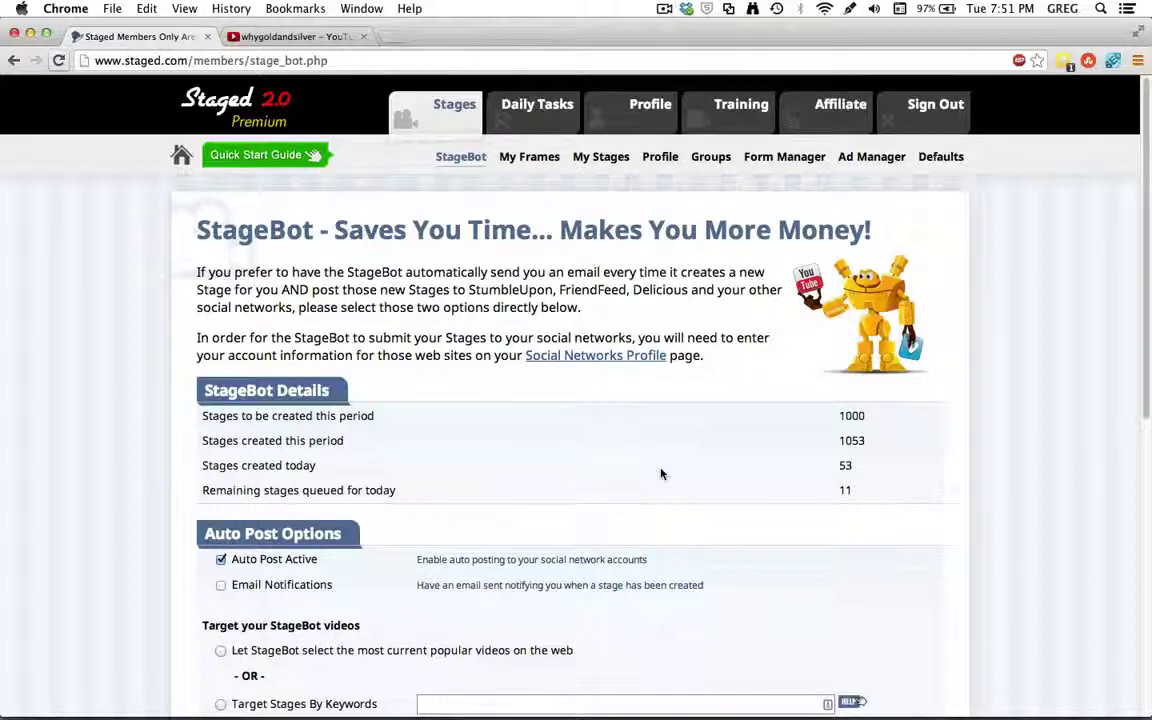
Open the Your Social Networks page and scroll to the Add/Edit Social Networks table.
{"action": "left_click", "coordinate": [590, 356], "text": "super"}
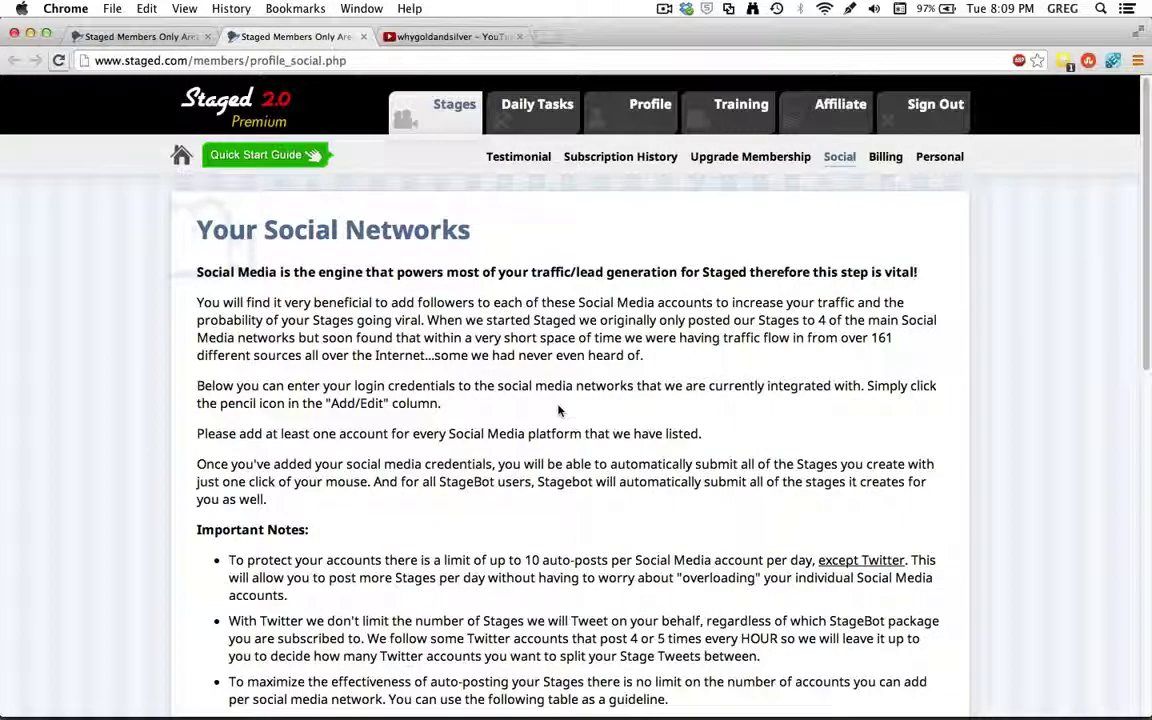
{"action": "scroll", "coordinate": [528, 437], "scroll_direction": "down", "scroll_amount": 3}
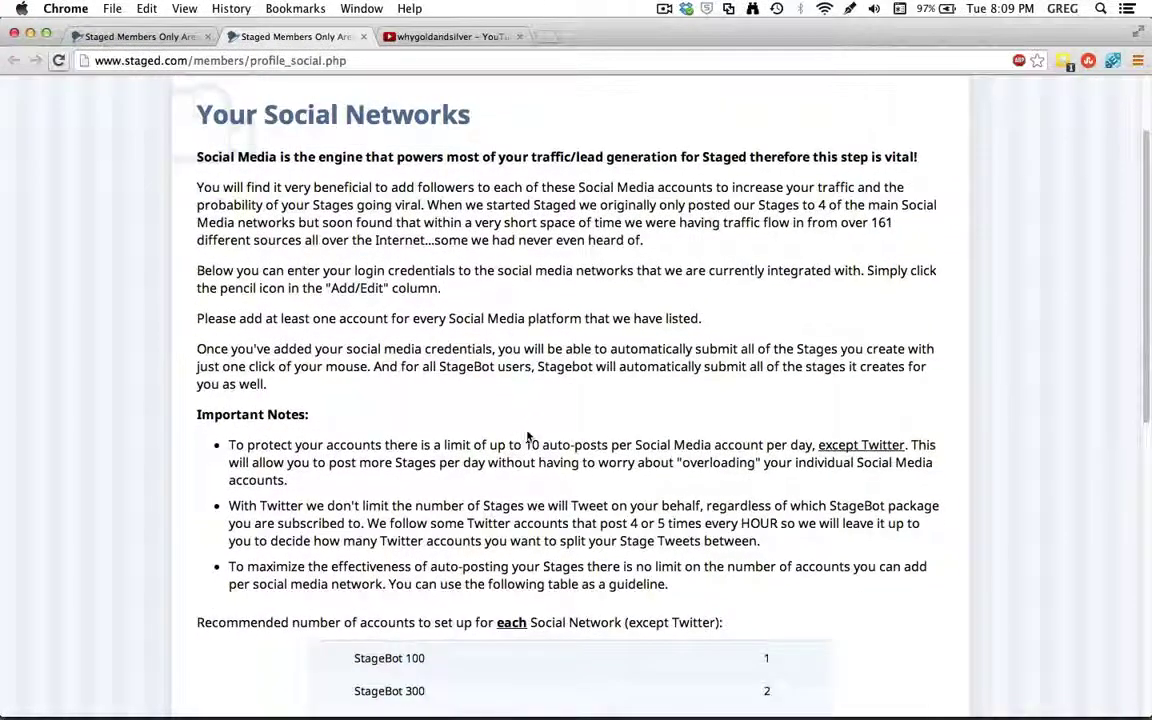
{"action": "scroll", "coordinate": [533, 424], "scroll_direction": "down", "scroll_amount": 6}
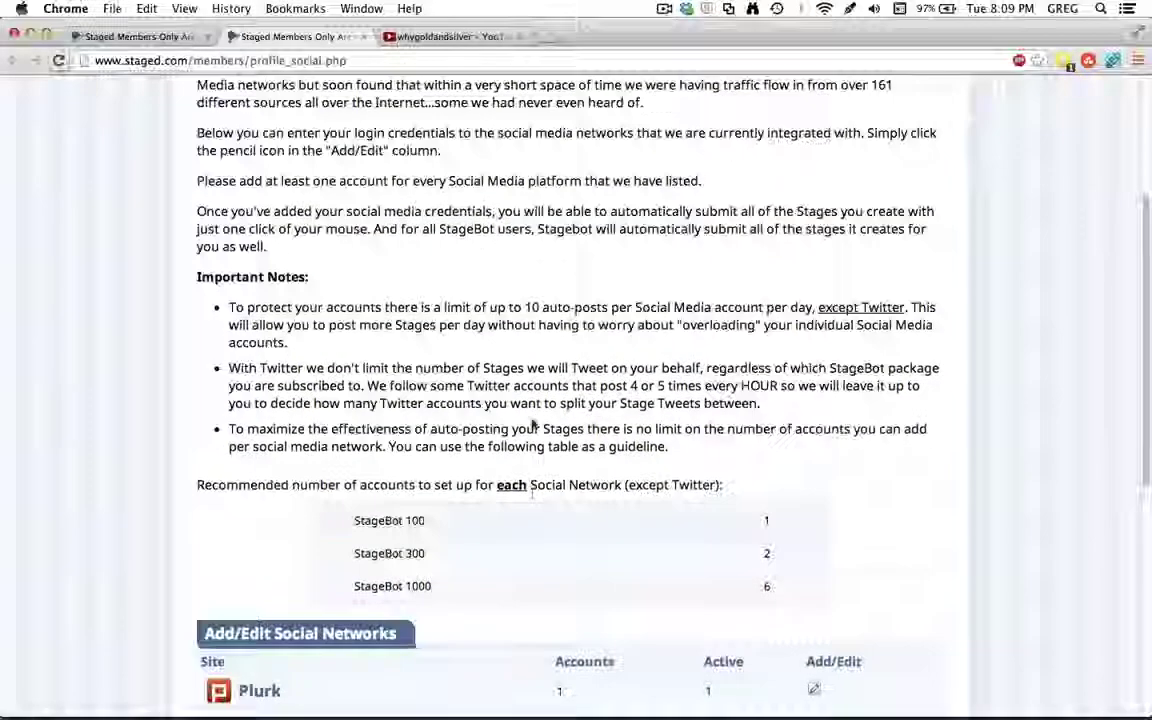